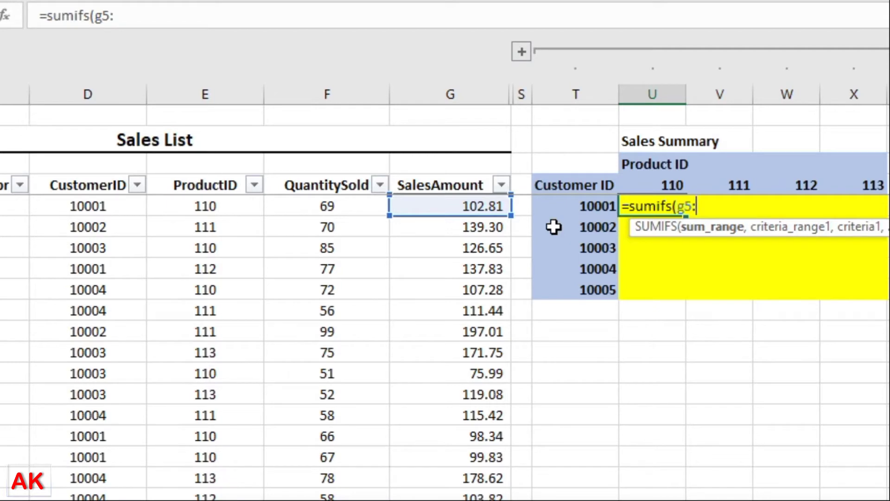
- Give the SUMIFS formula in U5 the sum range G5:G103, first criteria range D5:D103 and first criterion T5
text(g103)
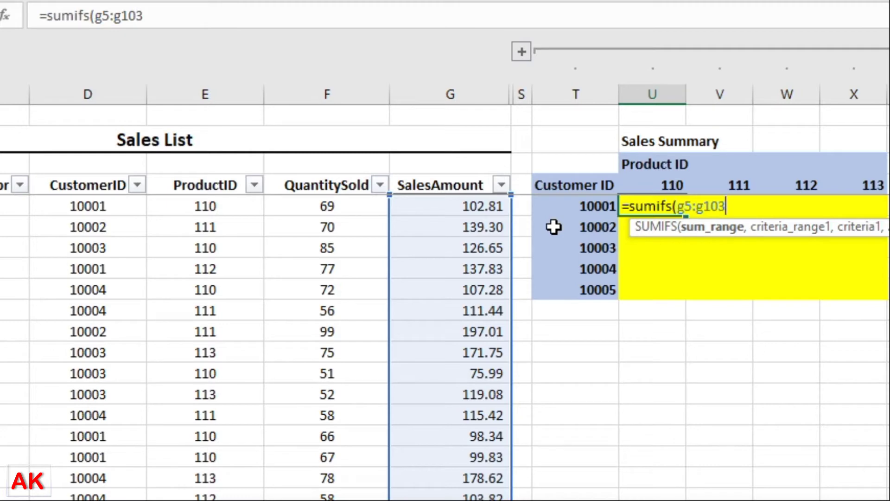
text(,)
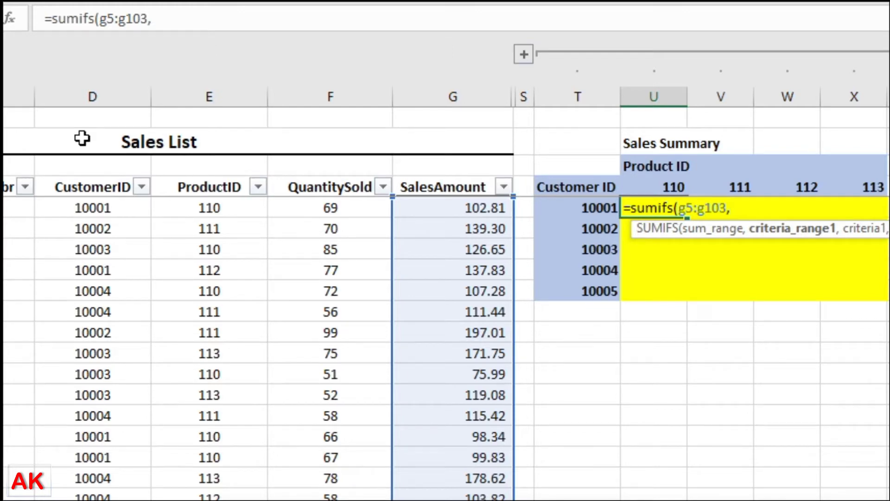
text(d5:d103)
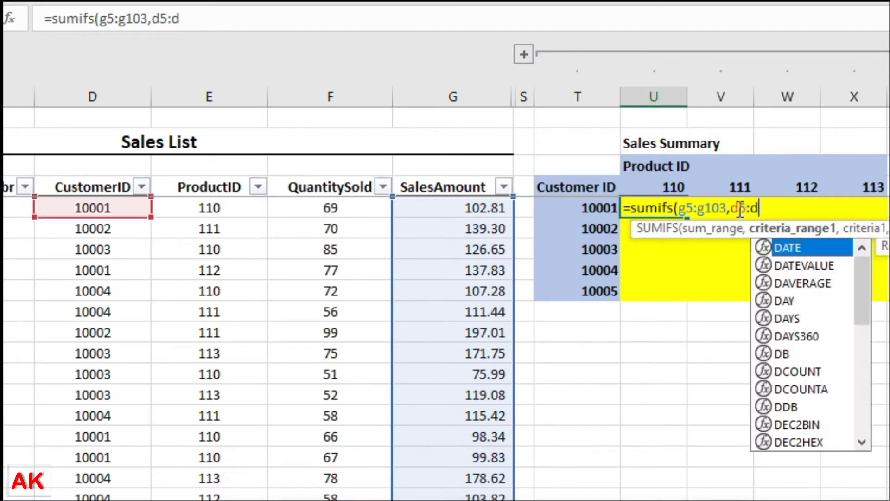
text(,)
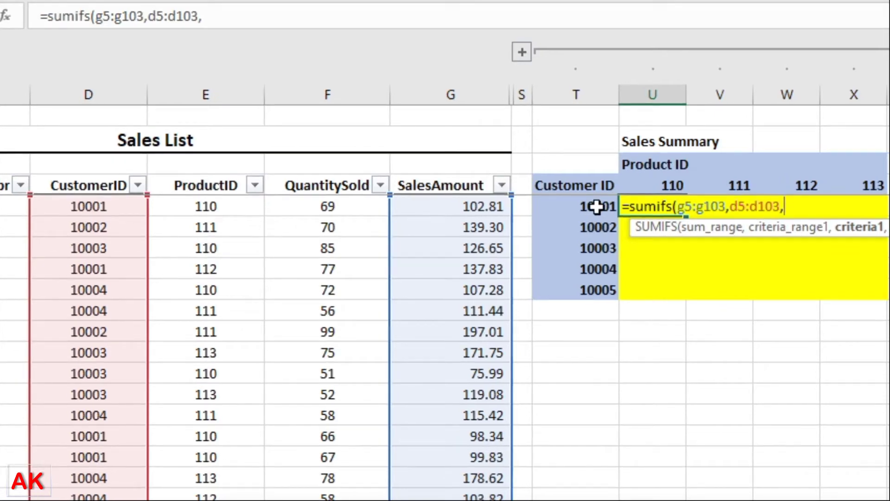
text(t5)
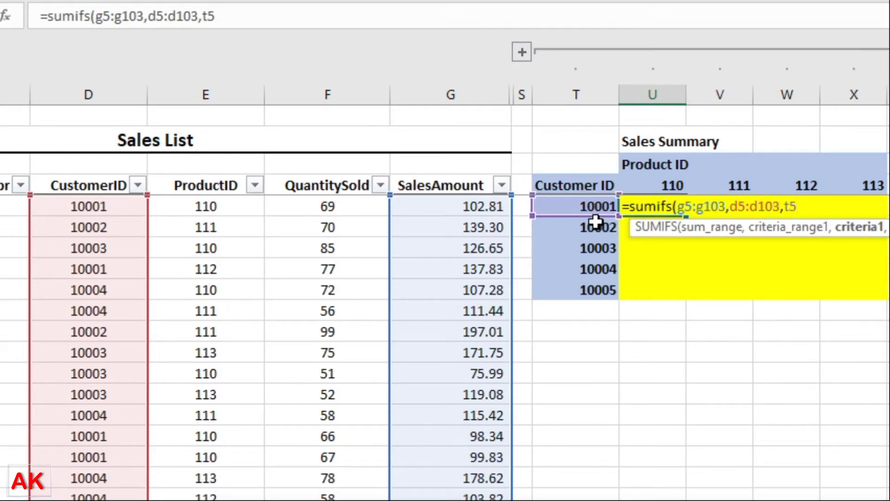
text(,)
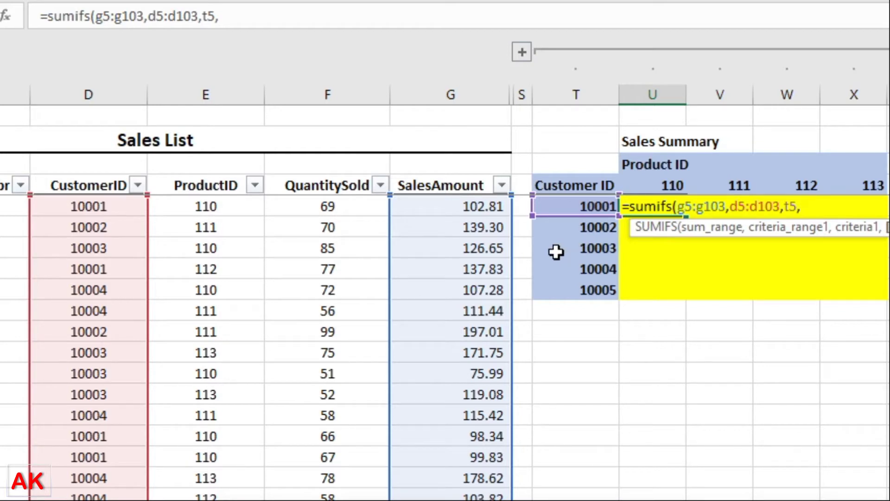
- Complete the SUMIFS formula in U5 with second criteria range E5:E103 and criterion U4, and enter it
text(e5:e)
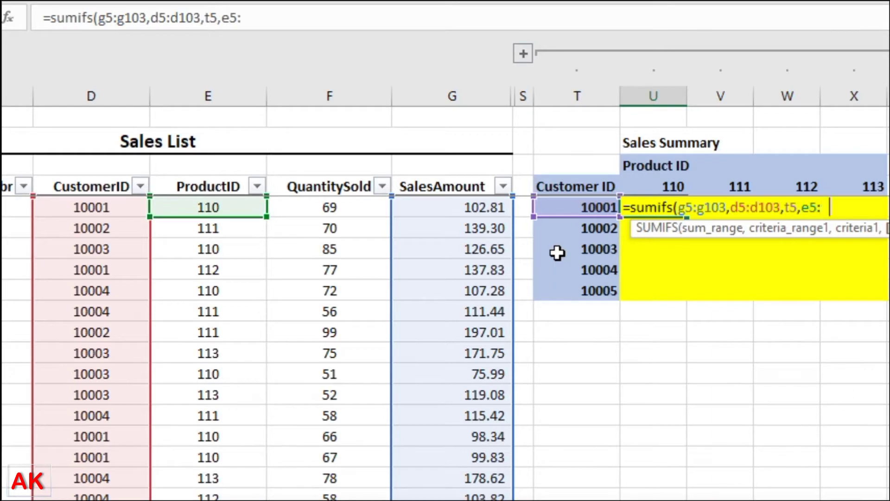
text(103)
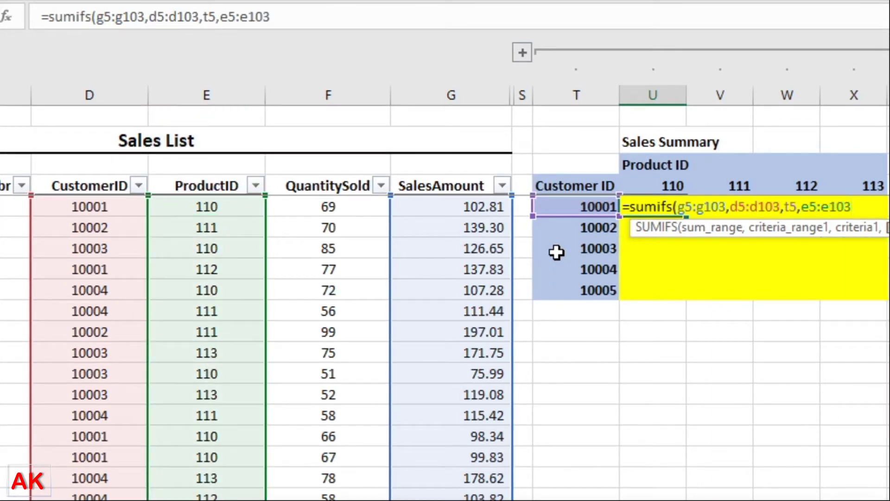
text(,)
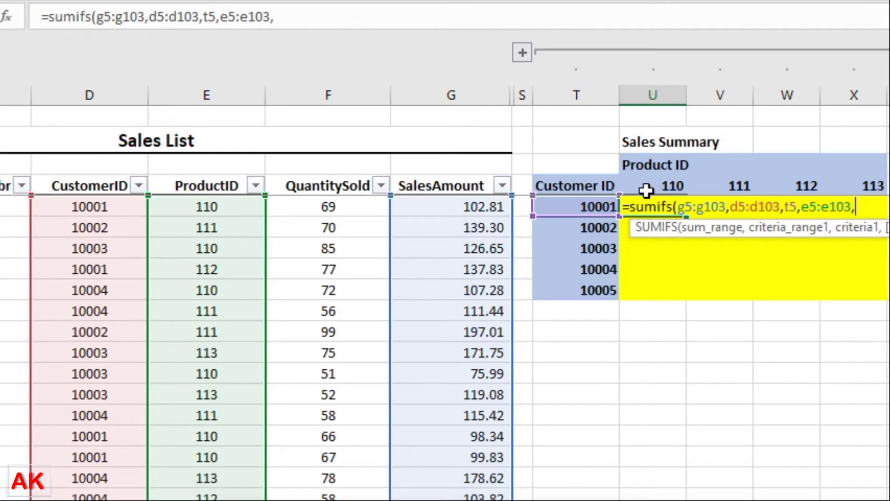
text(u4)
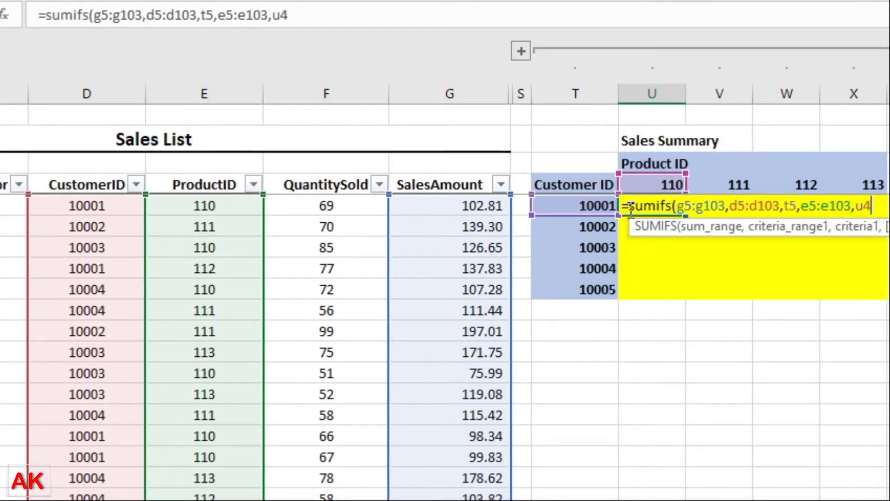
text())
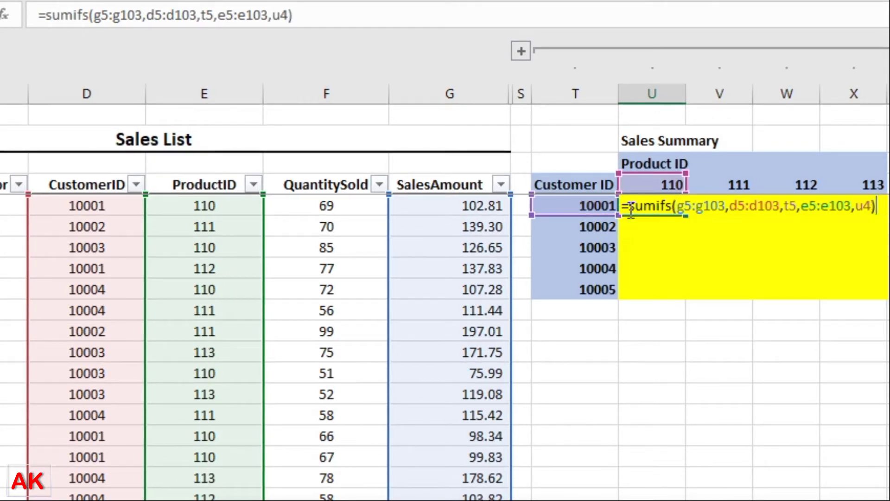
key(Return)
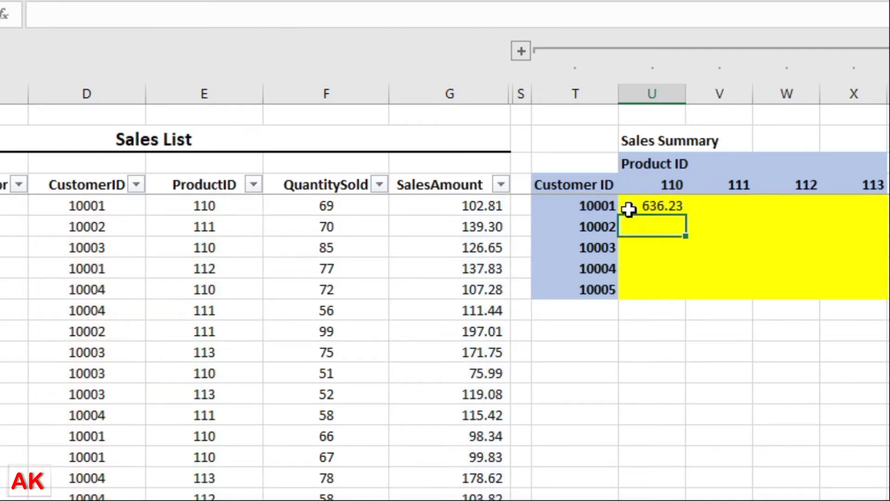
- Copy the U5 formula across the other product columns of row 5 and check the references in the copies
click(629, 209)
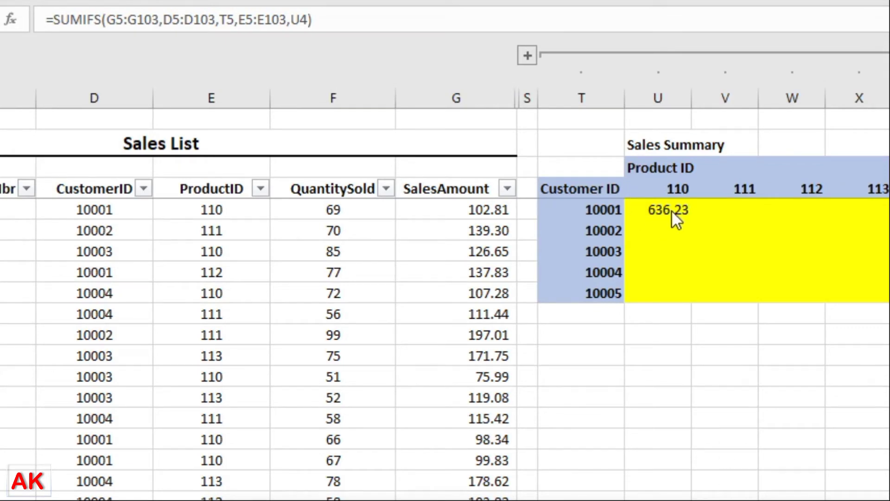
click(672, 210)
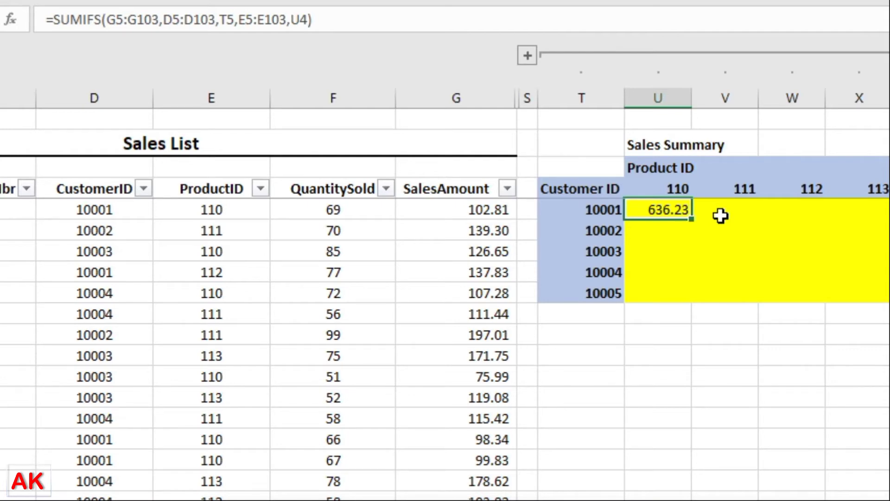
key(ctrl+z)
key(Left)
click(721, 216)
key(Right)
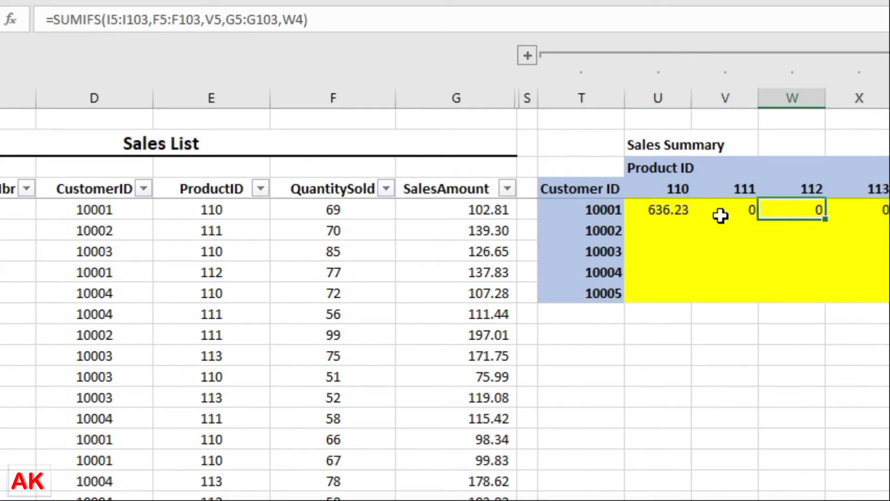
key(Right)
key(Left)
key(Left)
key(Left)
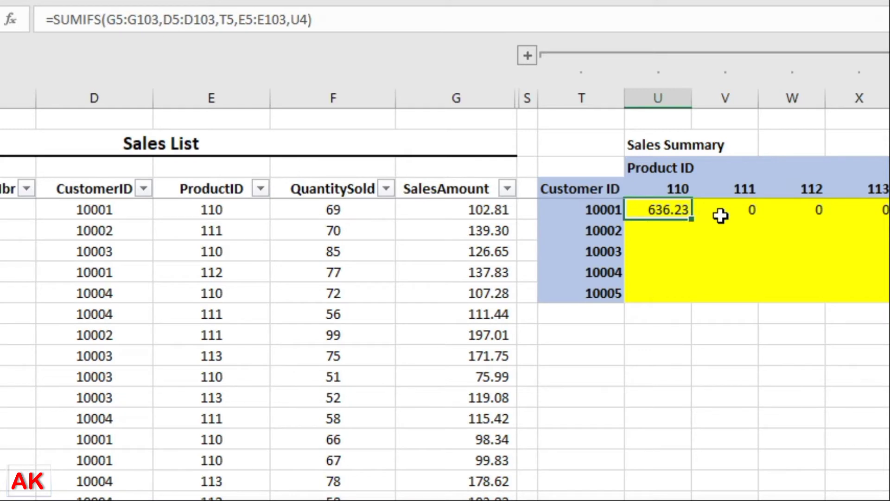
- Copy the U5 formula down to the remaining customer rows, U6:U9
key(ctrl+c)
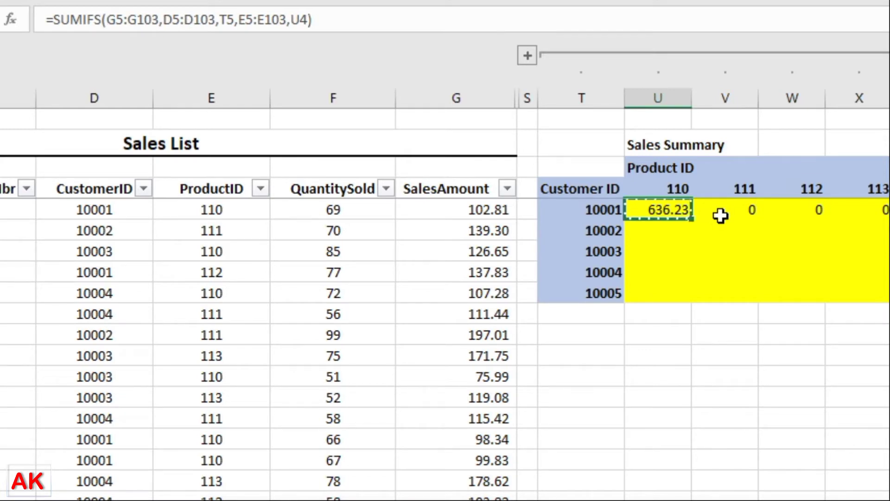
key(Down)
key(shift+Down)
key(shift+Down)
key(shift+Down)
key(ctrl+v)
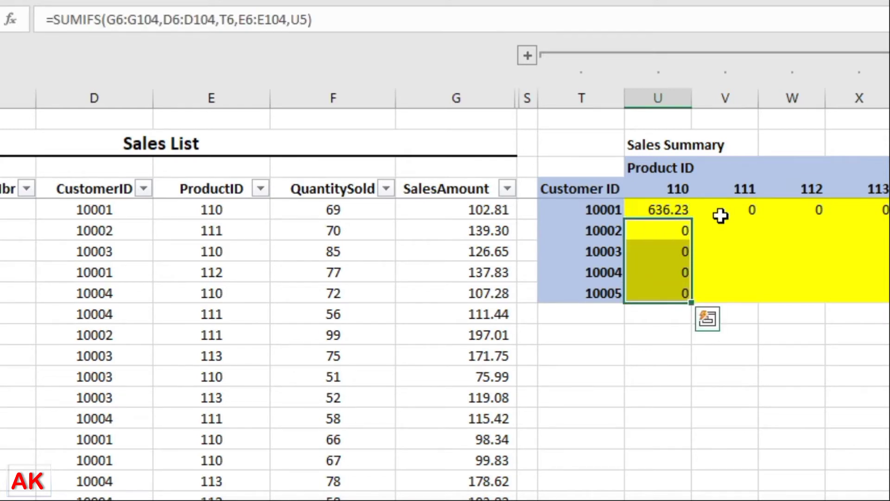
- Examine the cell references in the formulas copied down column U, comparing them with the original in U5
key(Escape)
key(Down)
key(Up)
key(Down)
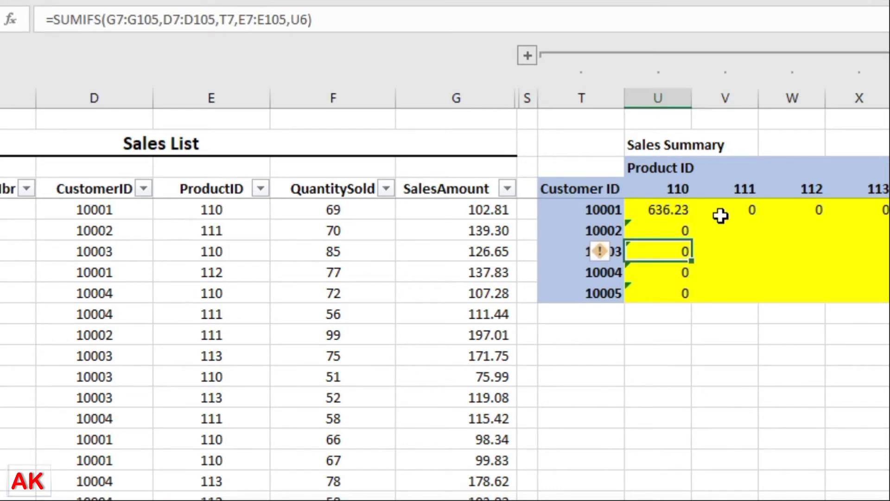
key(Up)
key(Up)
key(Down)
key(Down)
key(Up)
key(Up)
key(Right)
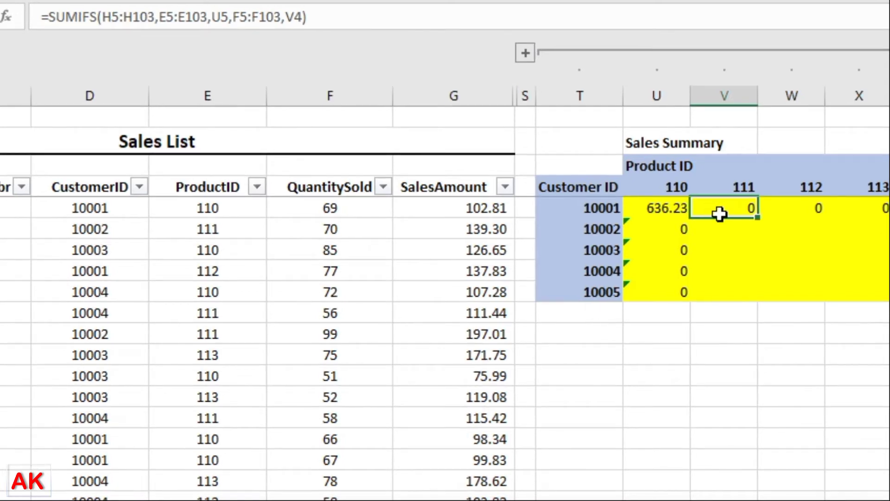
- Undo both formula copies, down column U and across row 5
key(shift+Right)
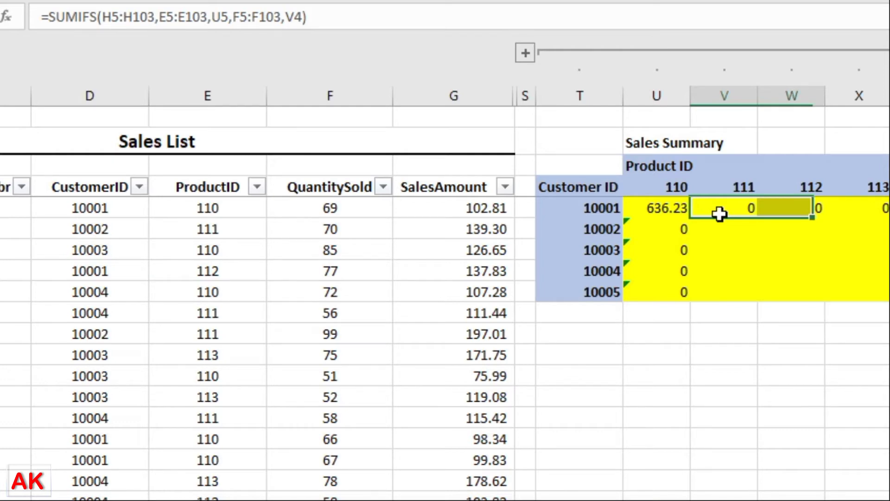
key(ctrl+z)
key(ctrl+z)
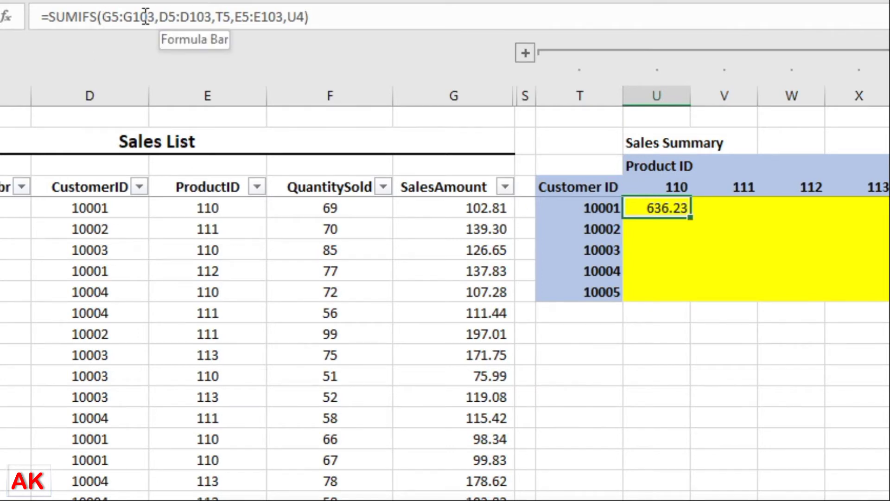
- Edit the U5 formula to make the sum range absolute as $G$5:$G$103
key(F2)
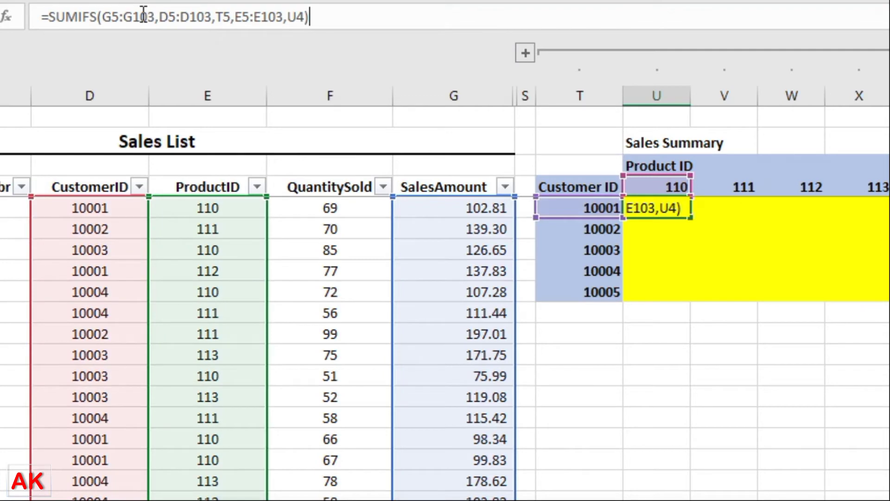
click(142, 16)
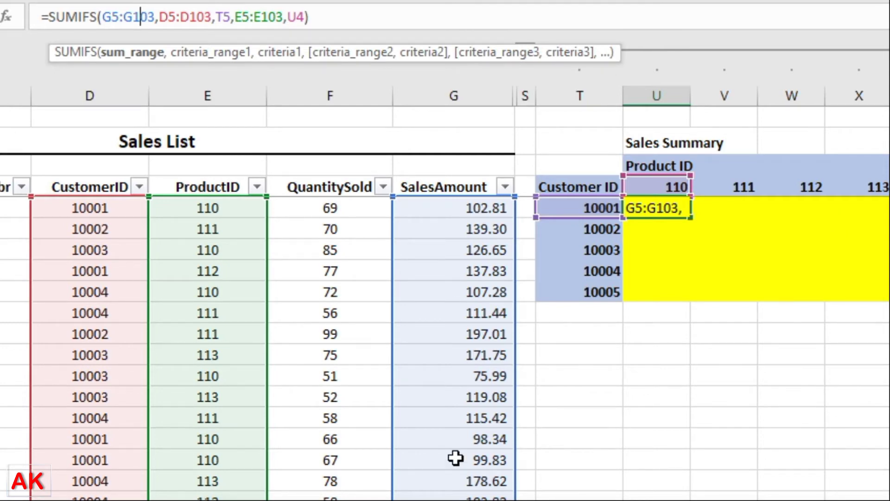
click(111, 17)
key(F4)
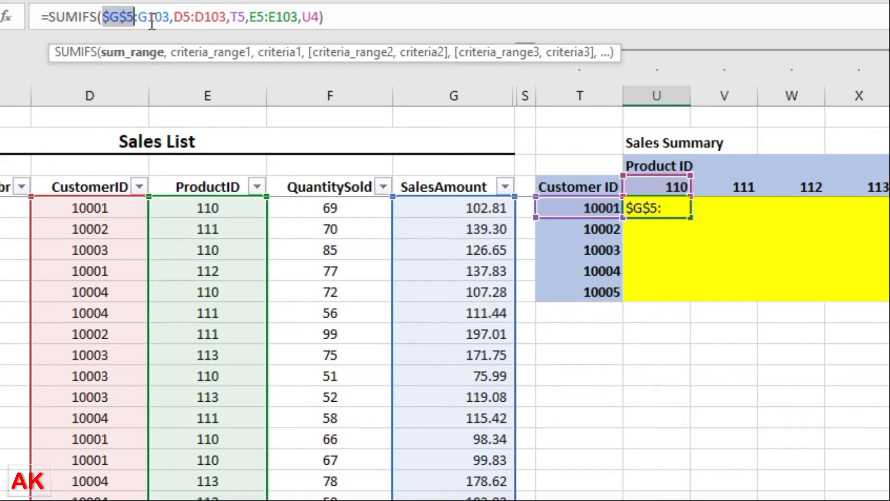
click(169, 16)
key(F4)
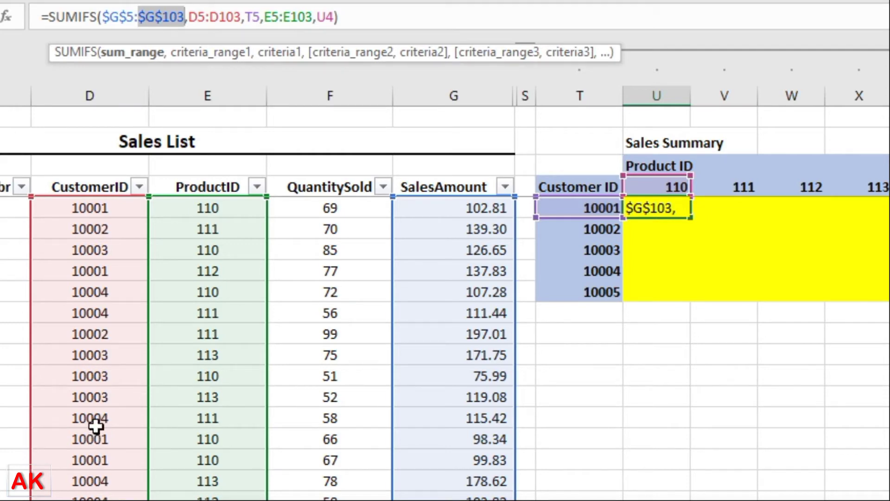
- Make the first criteria range in the U5 formula absolute as $D$5:$D$103
click(191, 18)
key(F4)
click(248, 18)
key(F4)
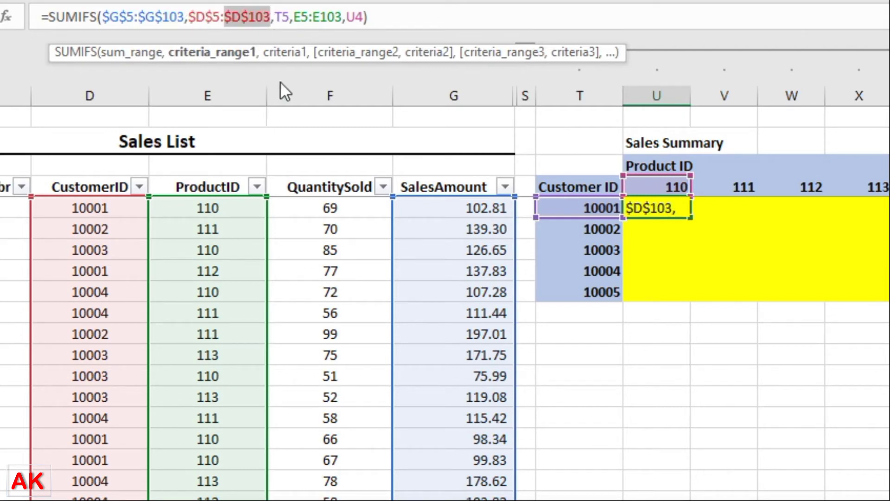
- Lock only the column of the first criterion in the U5 formula, making it $T5
click(285, 18)
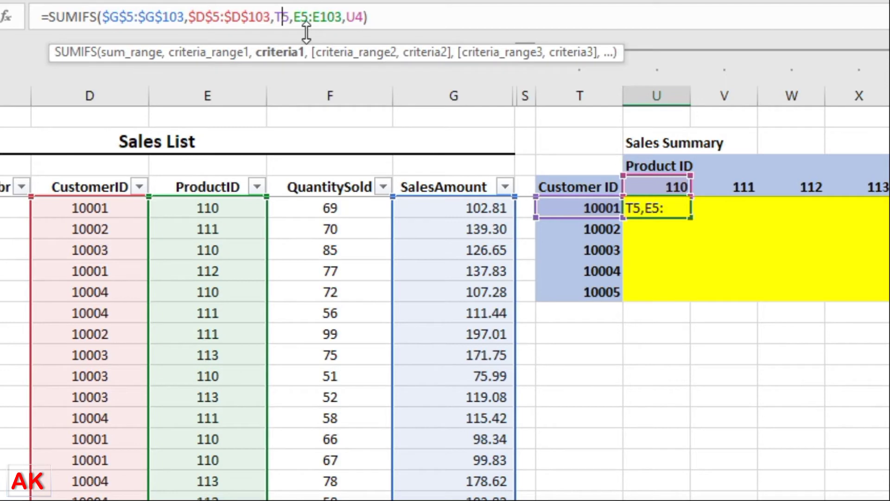
key(Left)
text($)
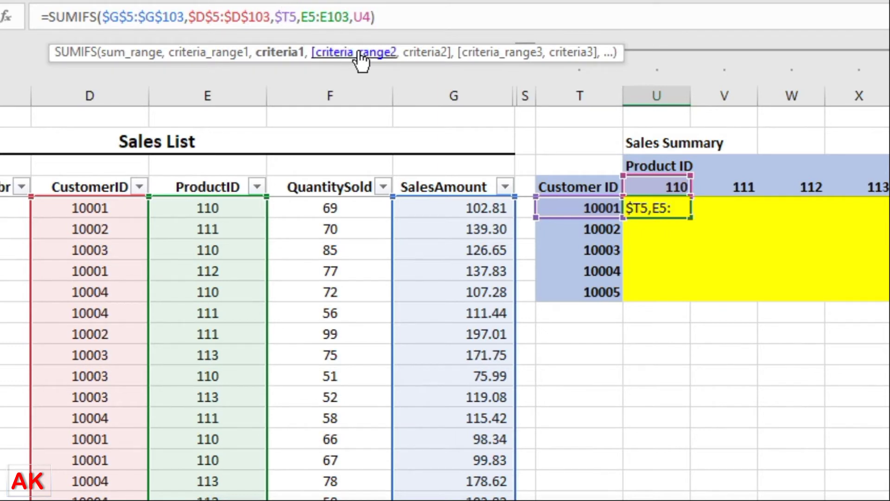
- Make the second criteria range in the U5 formula absolute as $E$5:$E$103
click(328, 17)
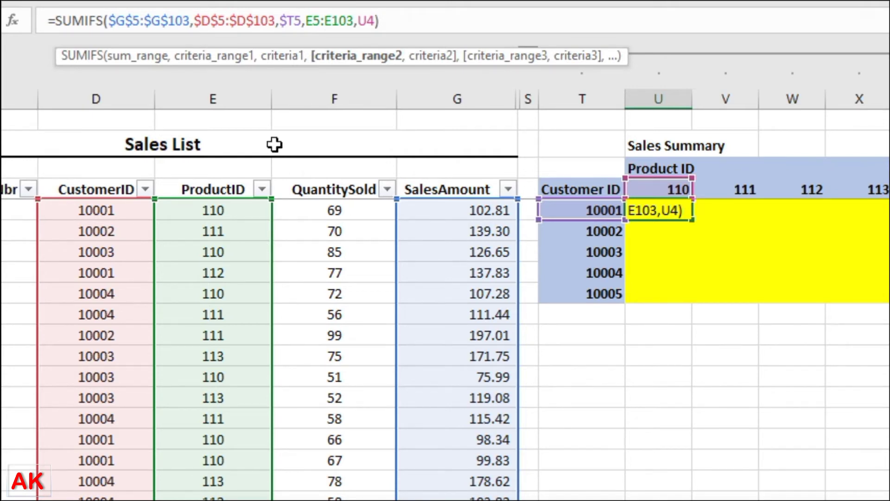
click(313, 20)
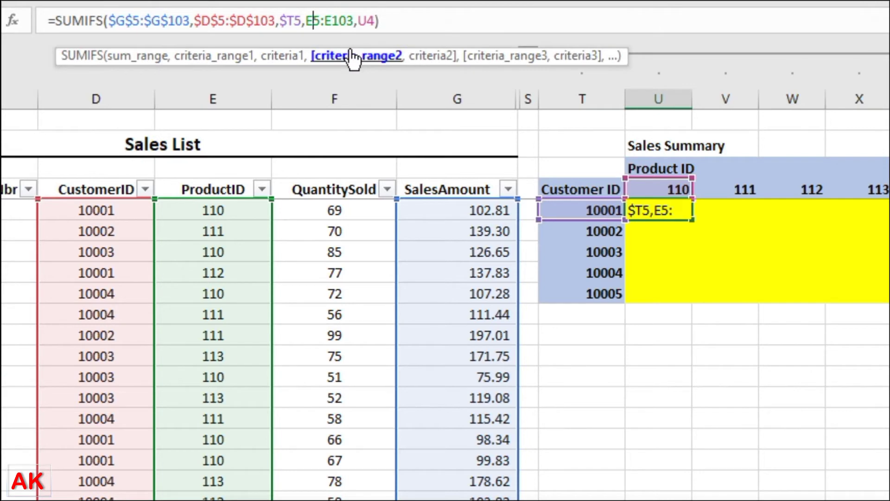
key(F4)
key(Right)
key(Right)
key(Right)
key(Right)
key(Right)
key(Right)
key(Right)
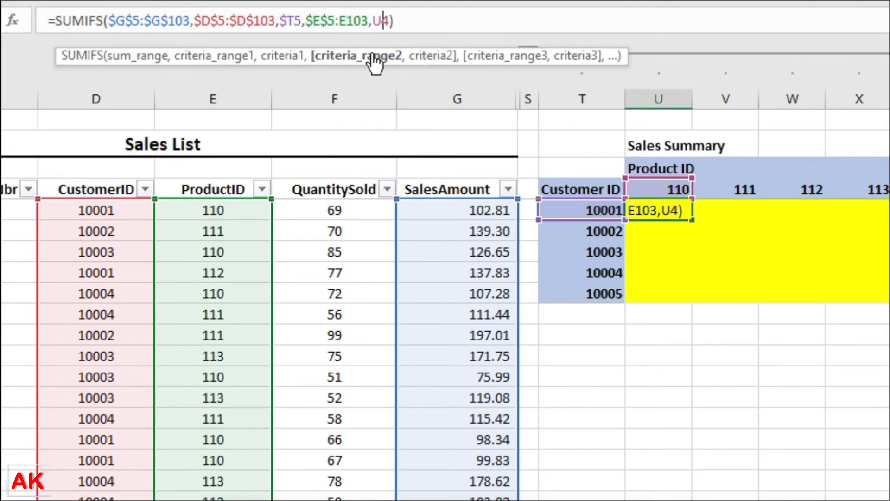
click(370, 19)
key(F4)
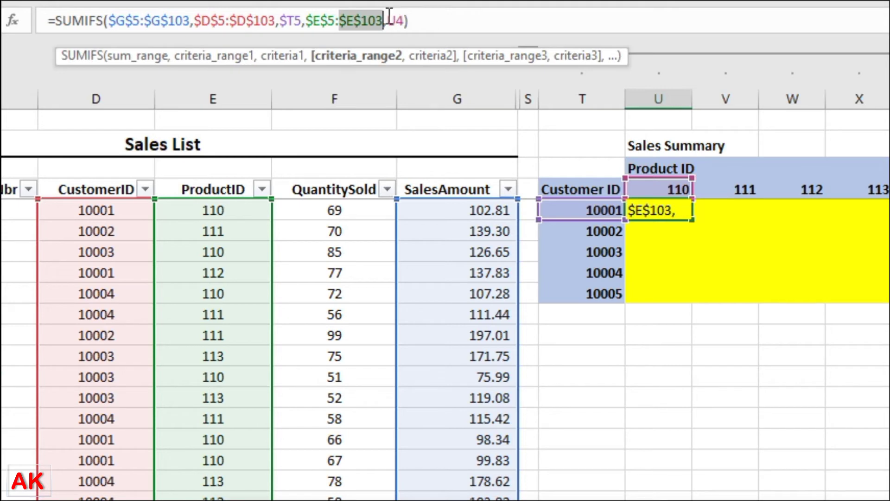
- Lock only the row of the second criterion in the U5 formula, making it U$4
click(405, 21)
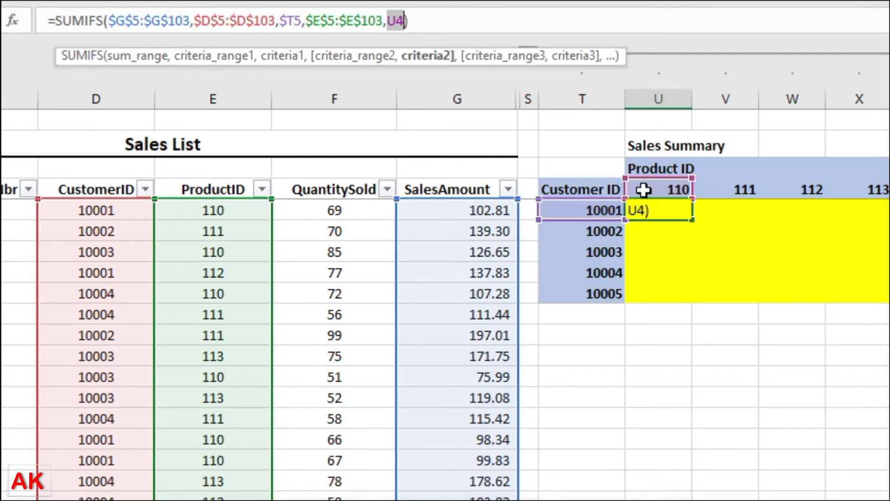
click(397, 20)
key(Right)
key(F4)
key(F4)
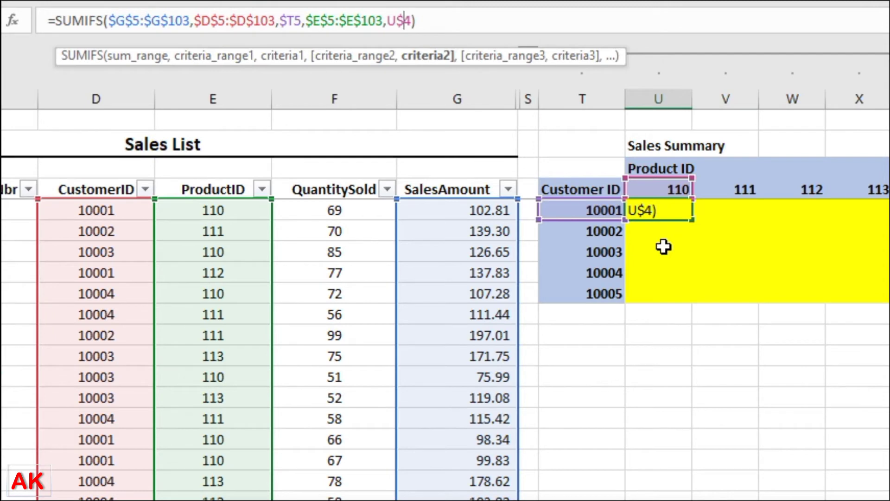
- Commit the SUMIFS formula in U5 and copy it across the whole Sales Summary grid, U5:X9
key(Return)
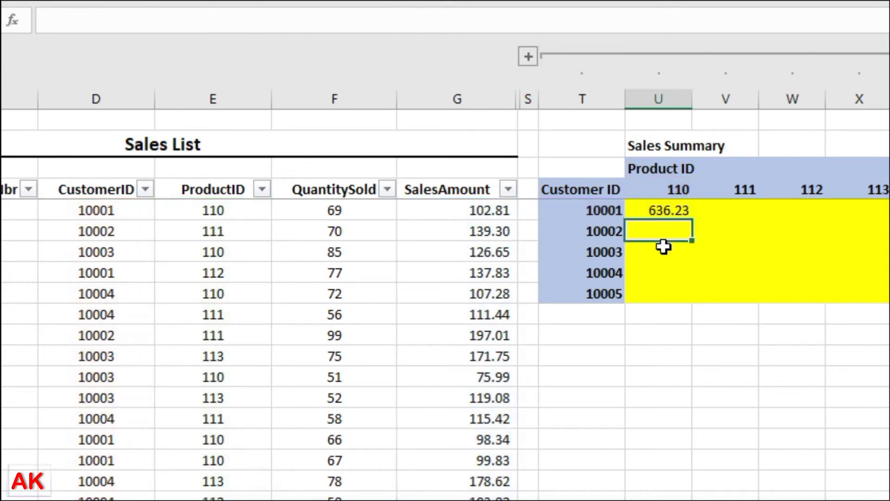
key(Up)
key(ctrl+c)
key(shift+Right)
key(shift+Right)
key(shift+Right)
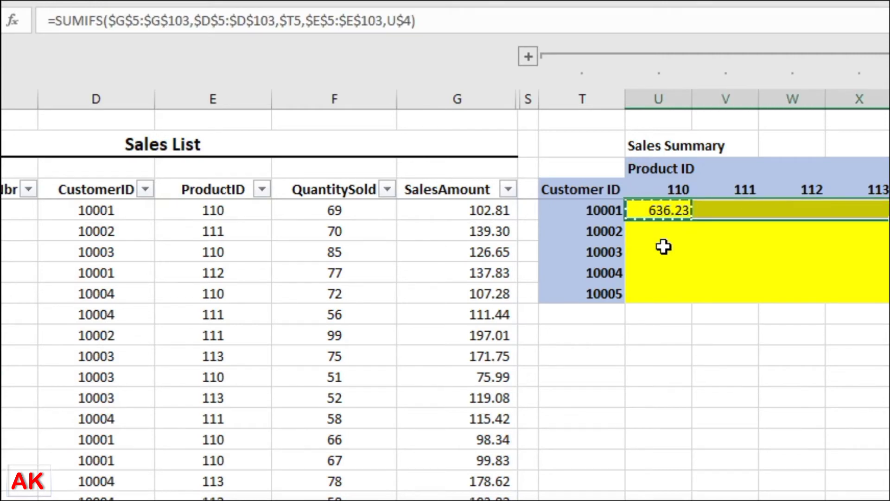
key(shift+Down)
key(shift+Down)
key(shift+Down)
key(shift+Down)
key(ctrl+v)
key(Escape)
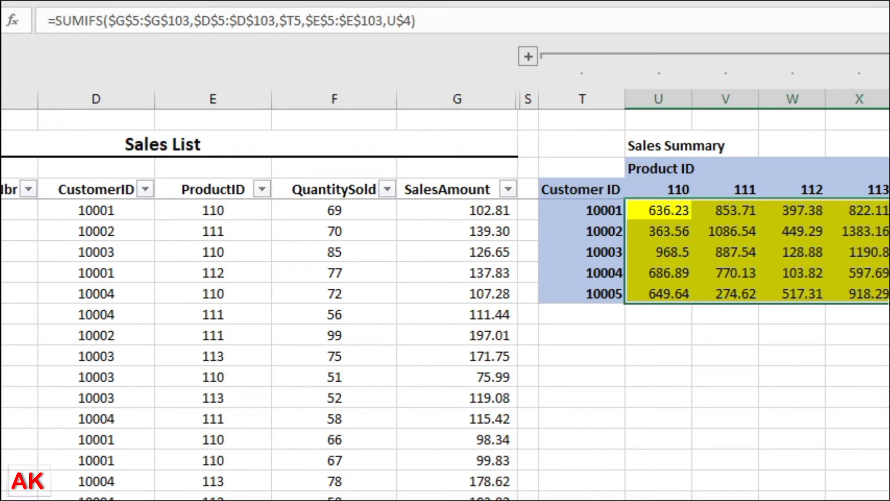
- Enter the formula =SUM(G5:G5) in R5, the first CumulativeSales cell
click(594, 168)
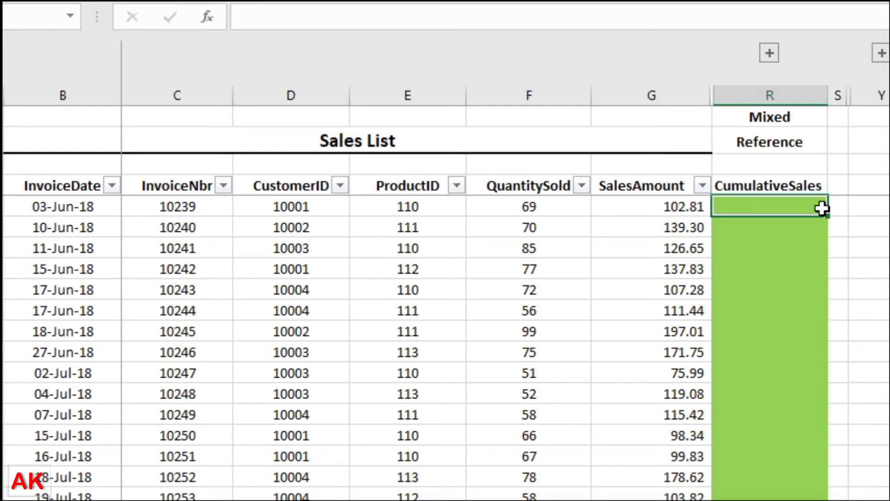
key(Up)
key(Down)
text(=)
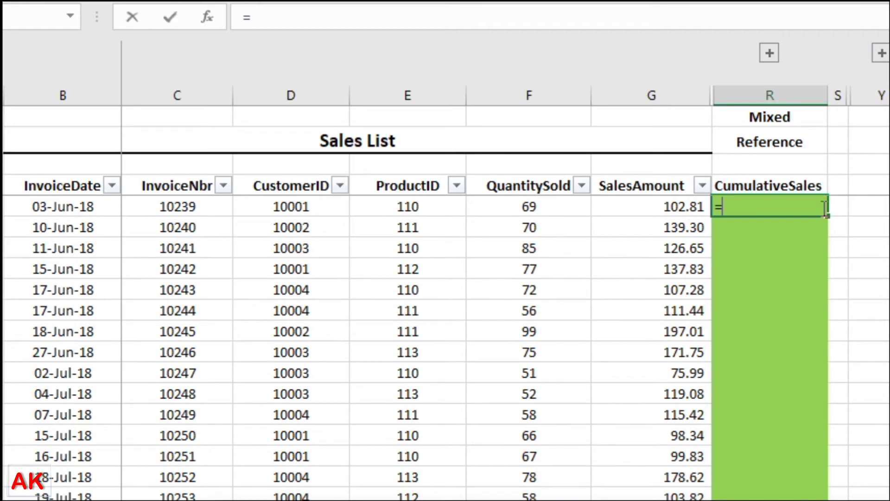
text(sum(g)
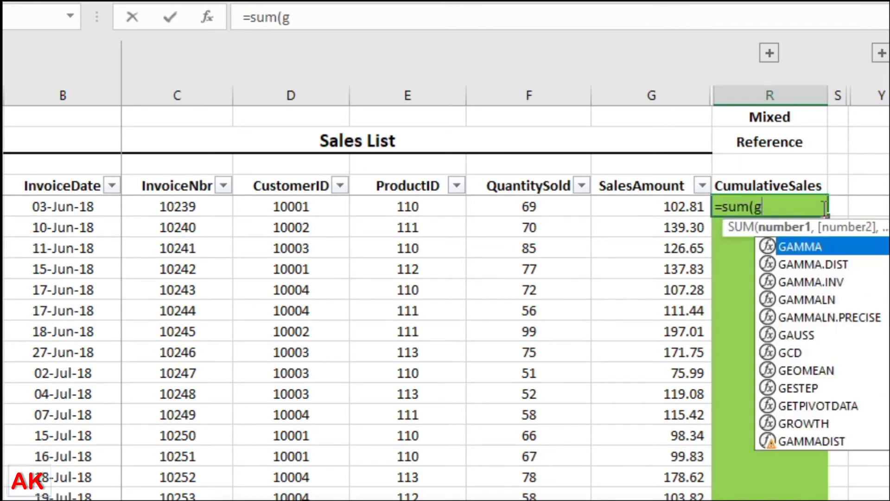
text(5:g5)
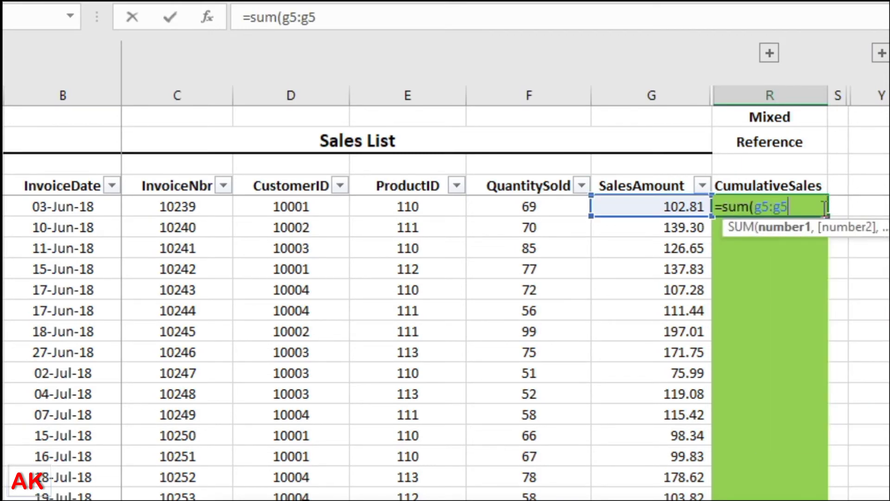
key(Return)
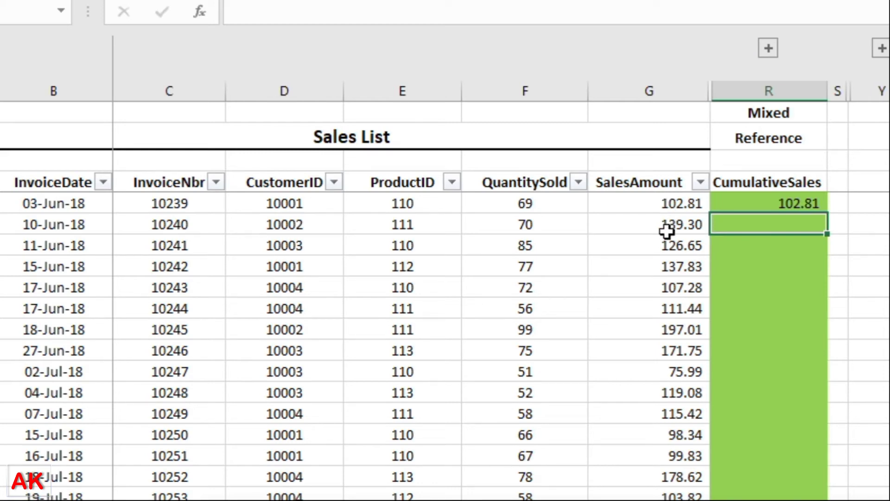
- Try to fill the R5 formula down the CumulativeSales column, and undo the fill
click(789, 203)
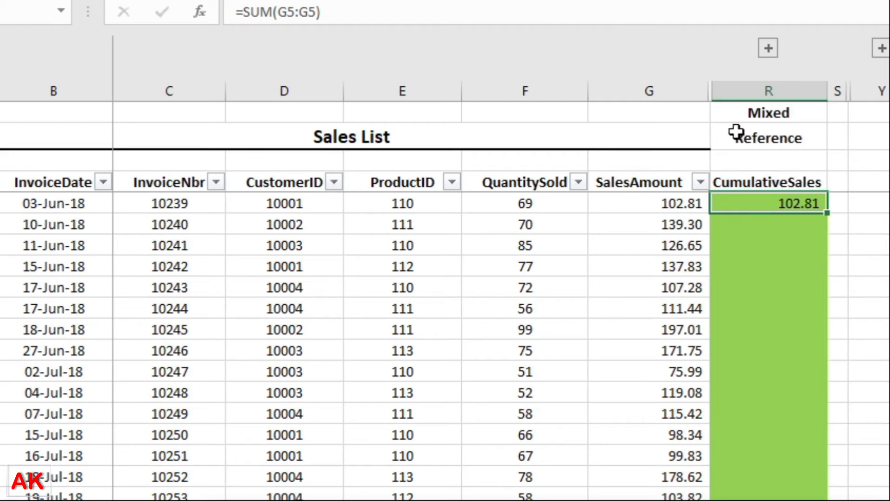
double_click(828, 213)
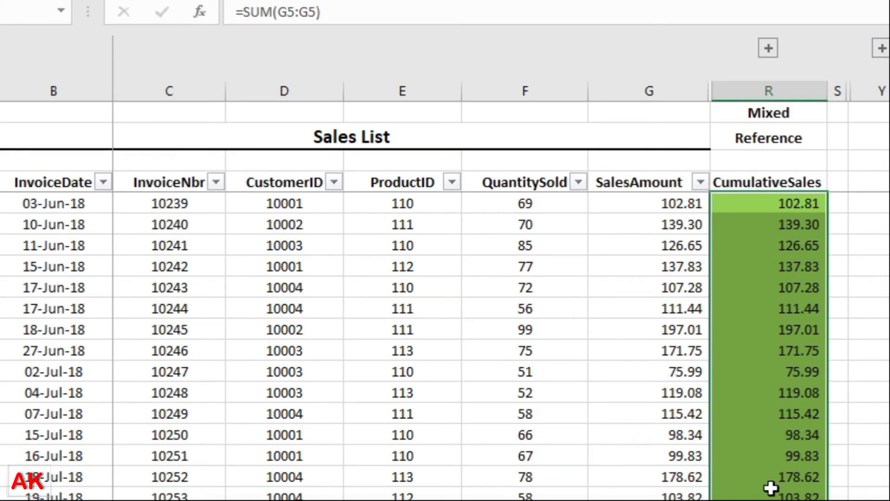
key(ctrl+z)
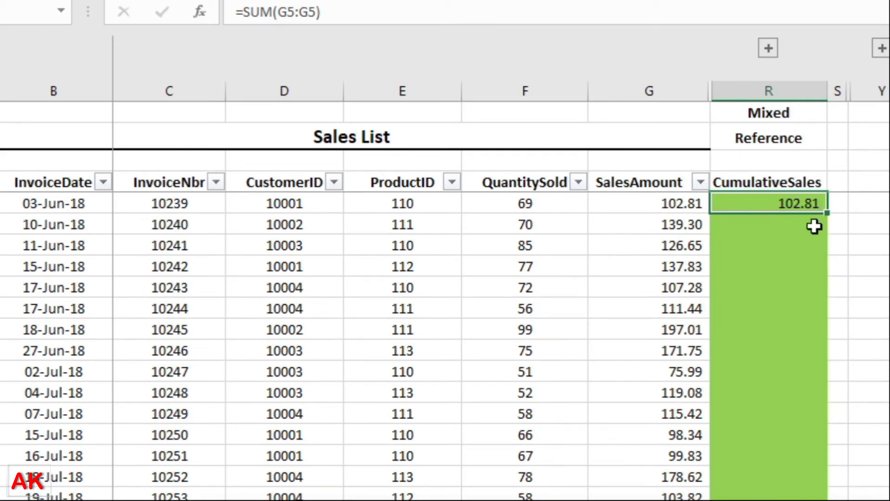
click(798, 227)
click(792, 243)
click(784, 264)
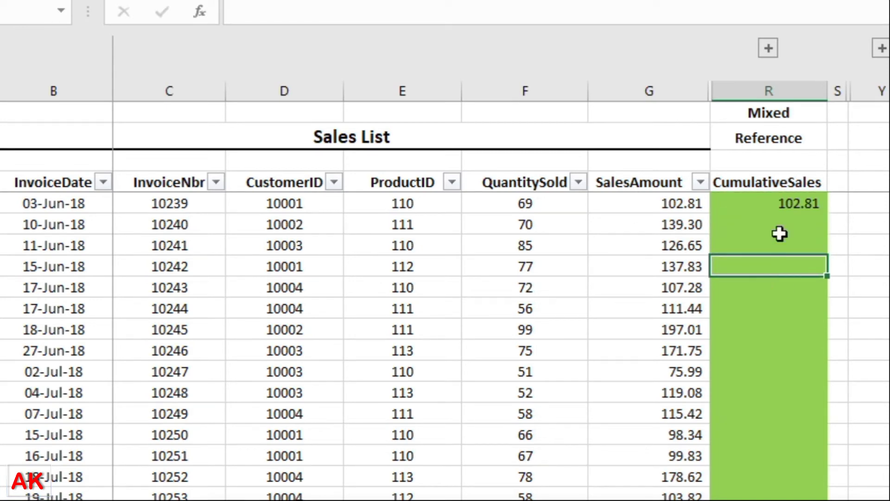
- Make the first reference of the R5 formula absolute, giving =SUM($G$5:G5)
click(789, 203)
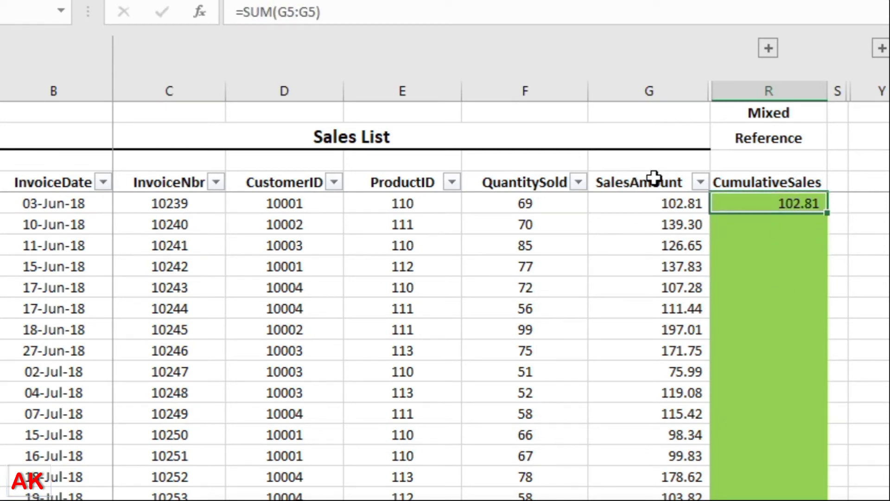
double_click(285, 12)
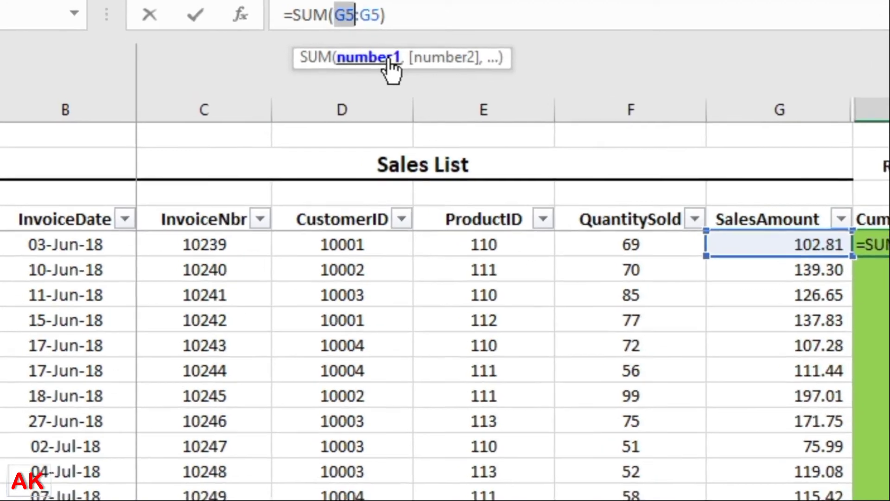
key(Right)
key(F4)
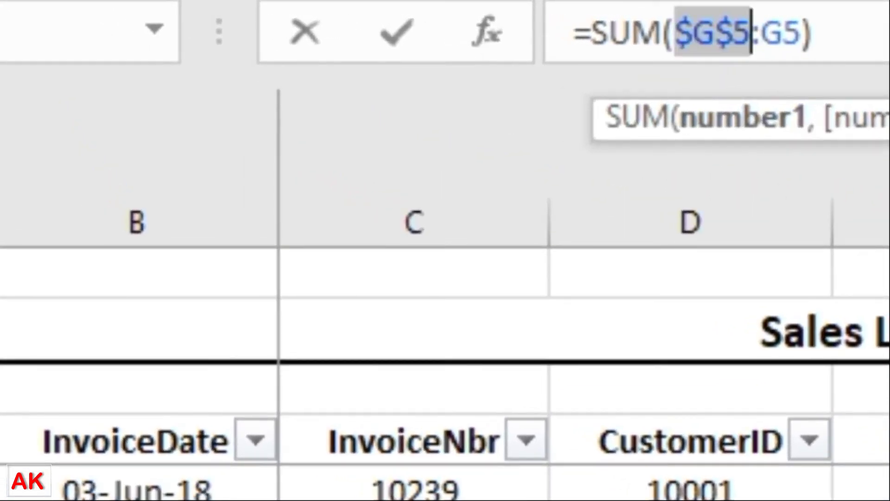
key(Return)
key(Up)
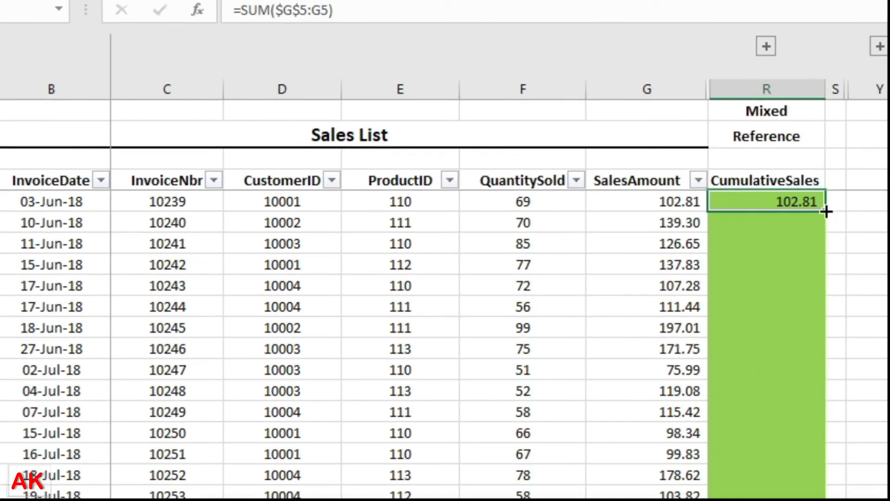
- Fill the R5 formula down to R7 and check the range used by the copy in R7
drag(827, 212, 829, 227)
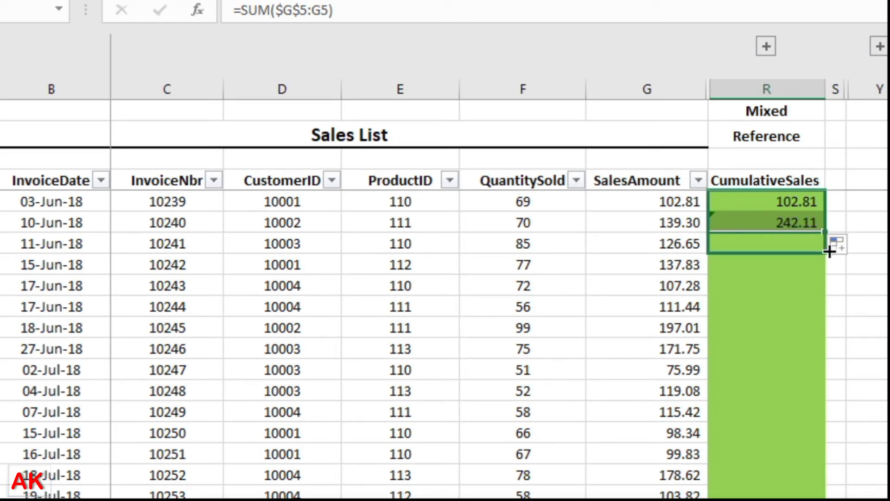
drag(825, 232, 795, 253)
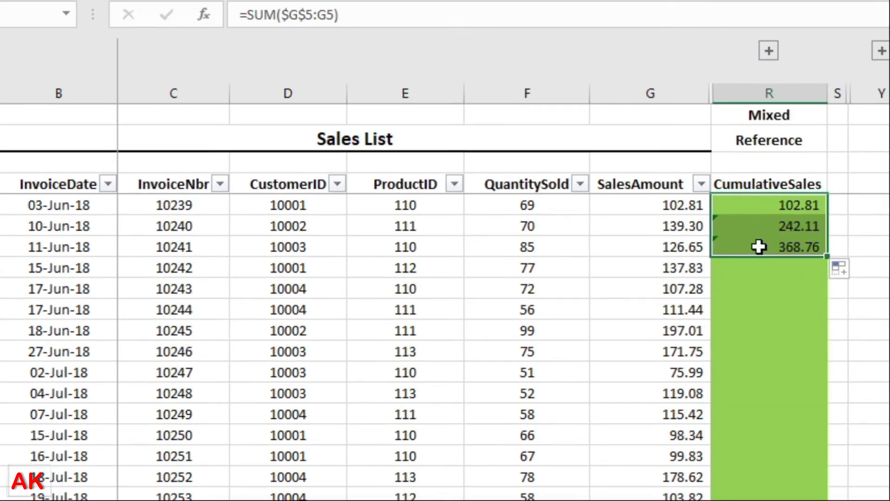
click(791, 244)
double_click(805, 245)
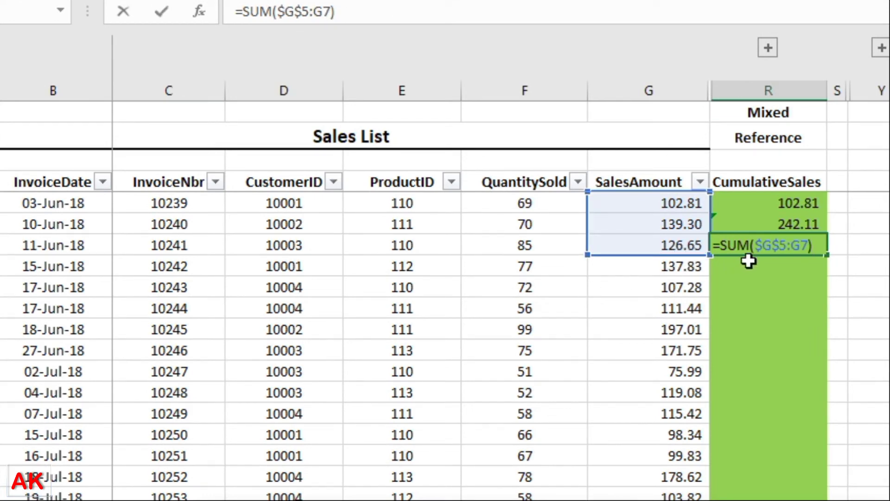
key(ctrl+Return)
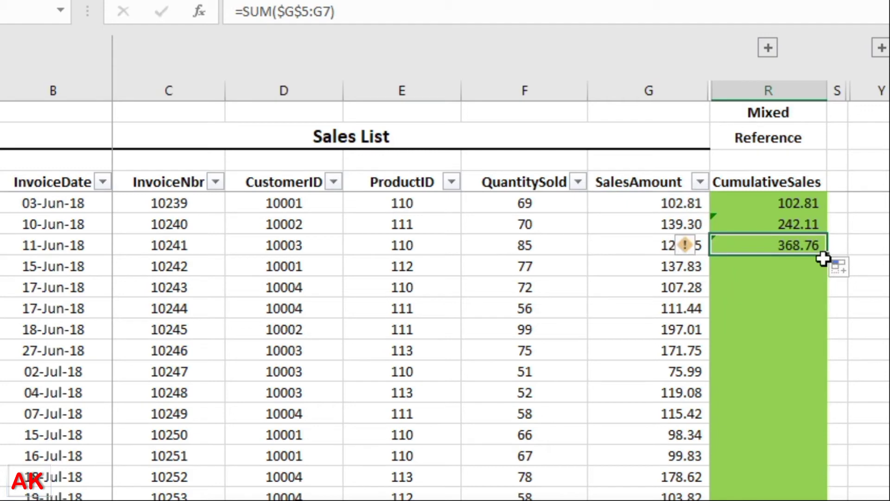
- Fill the R7 formula down the rest of the CumulativeSales column, checking the copy in R8 on the way
drag(823, 258, 779, 277)
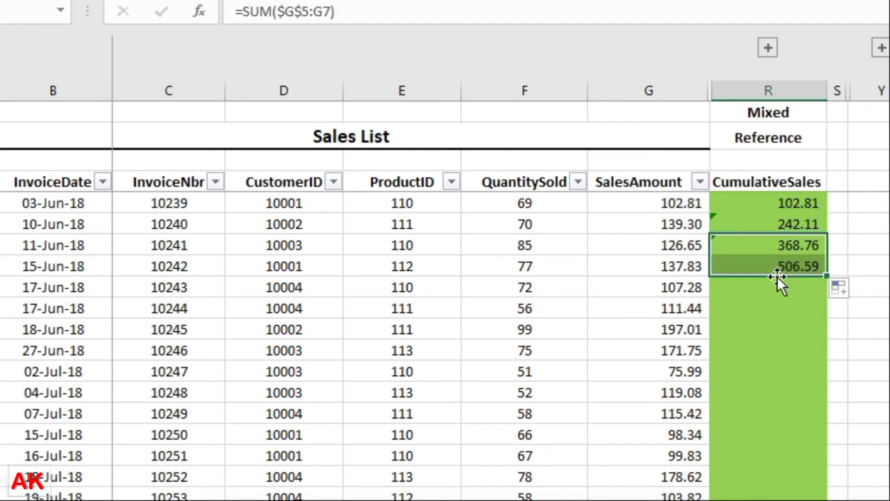
click(779, 277)
click(330, 31)
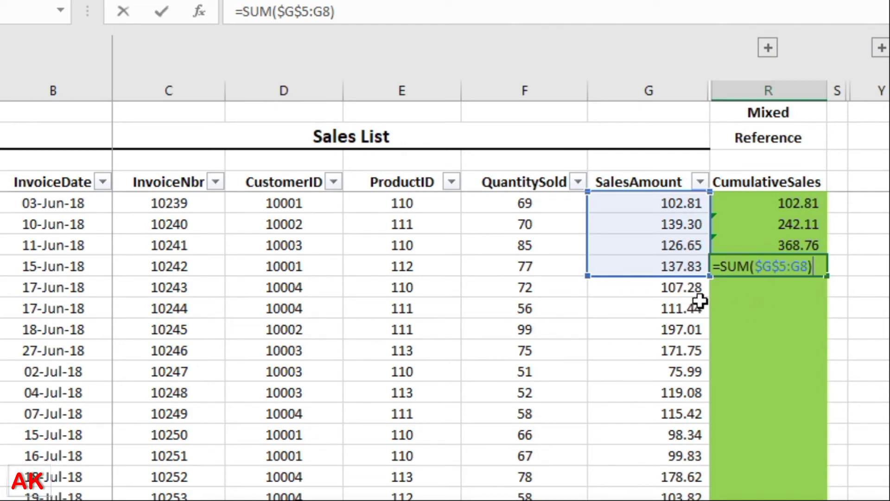
key(Escape)
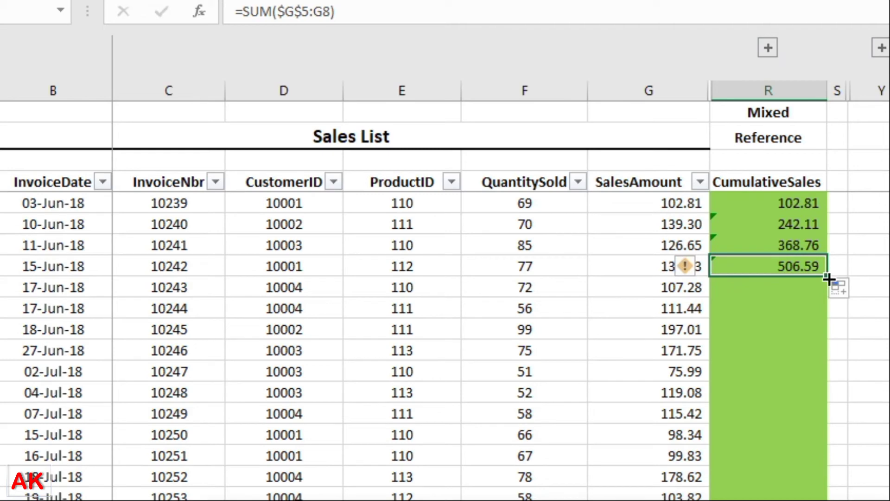
double_click(828, 277)
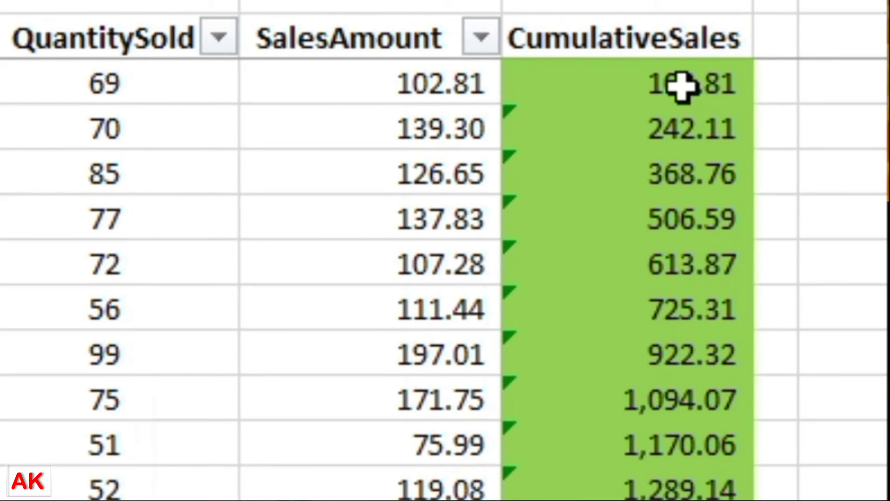
- Inspect the cell references in the R5 running-total formula without changing it
click(722, 126)
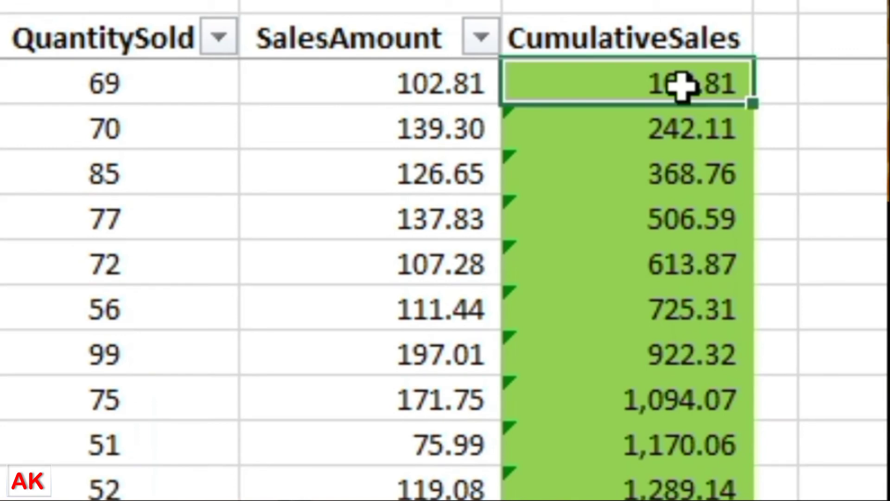
double_click(681, 85)
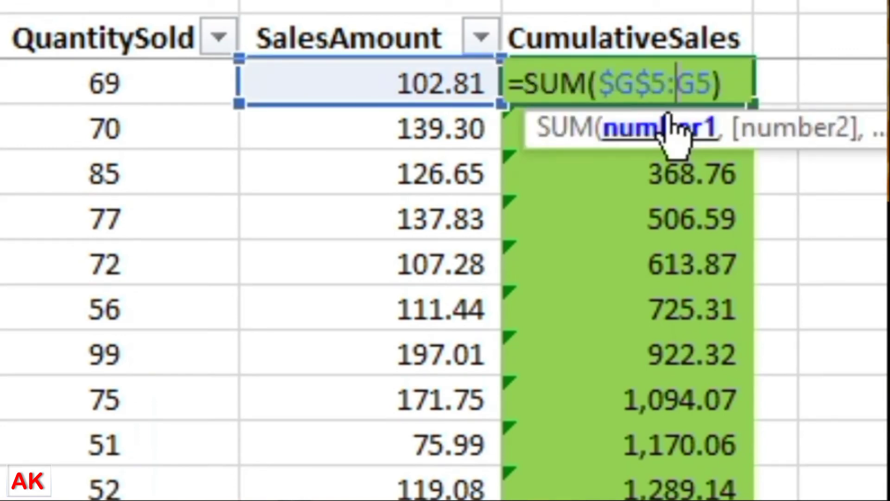
key(Escape)
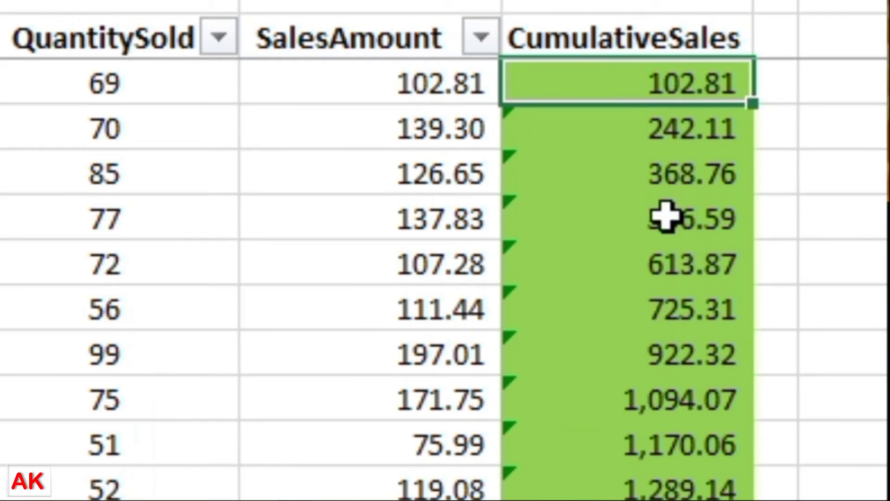
- Cycle the first reference in the R8 formula through its relative, mixed and absolute forms, and commit it as $G$5
key(Down)
key(Down)
key(Down)
double_click(744, 225)
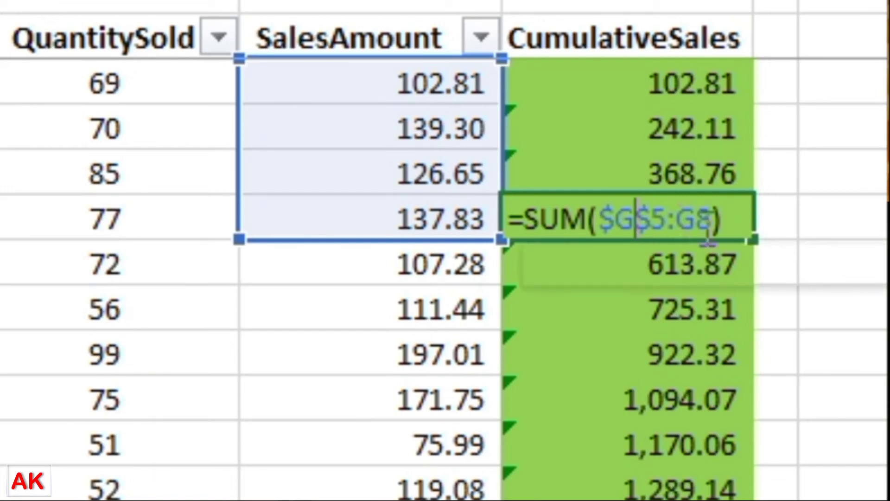
click(644, 220)
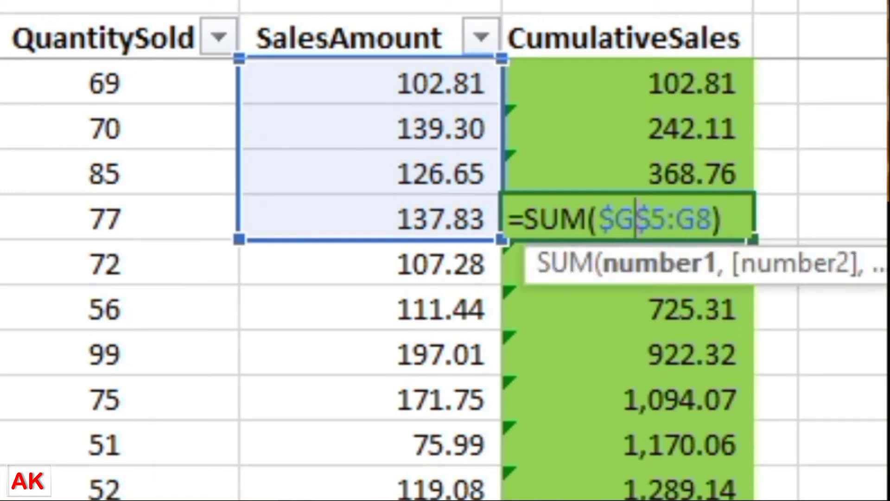
key(F4)
key(F4)
key(F4)
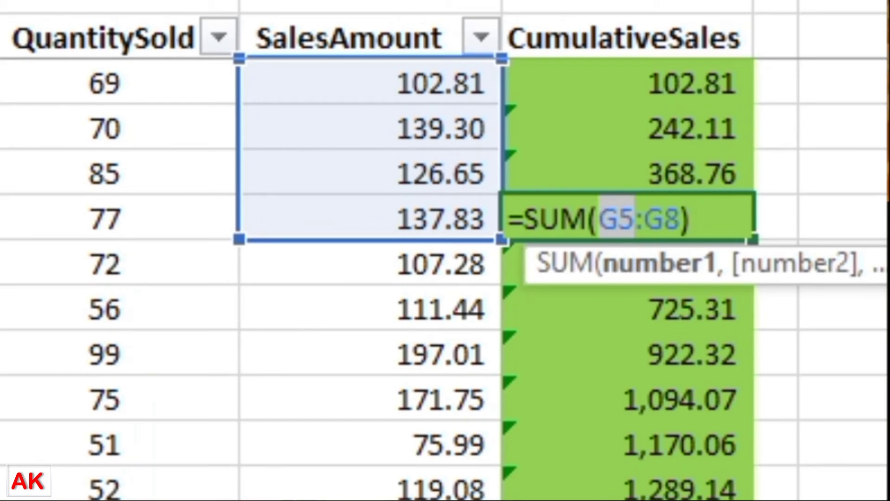
key(F4)
key(F4)
key(F4)
key(F4)
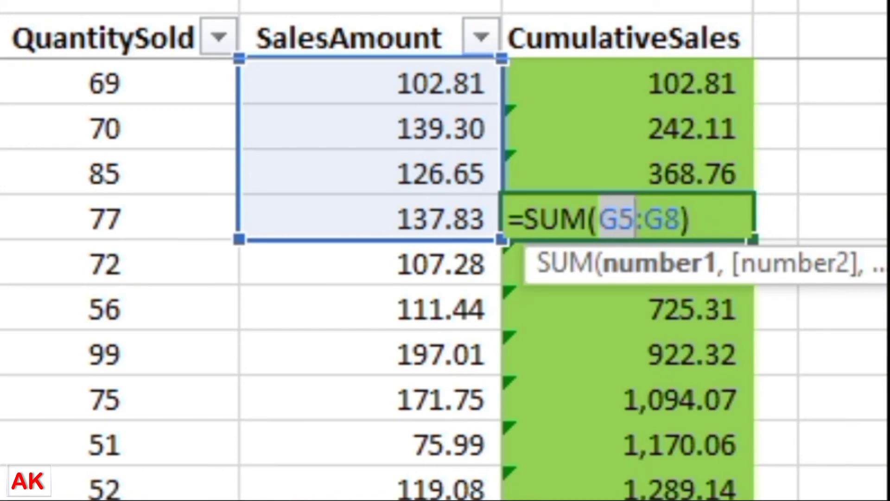
key(F4)
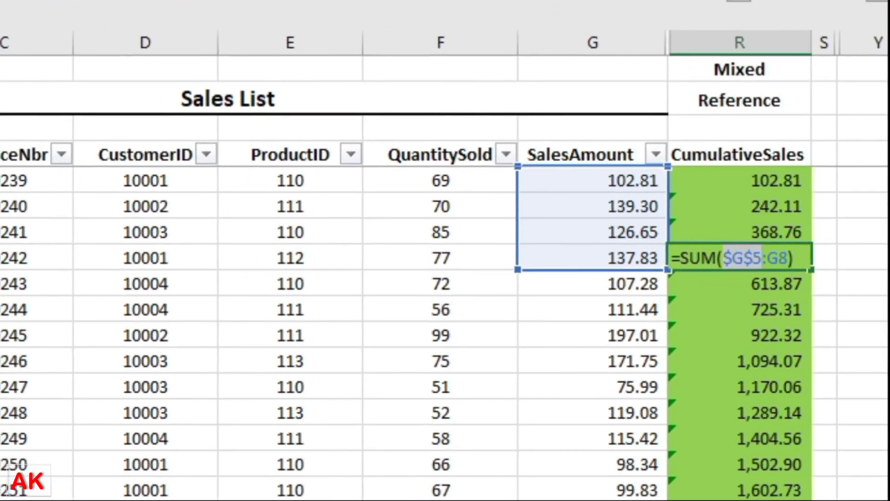
key(Return)
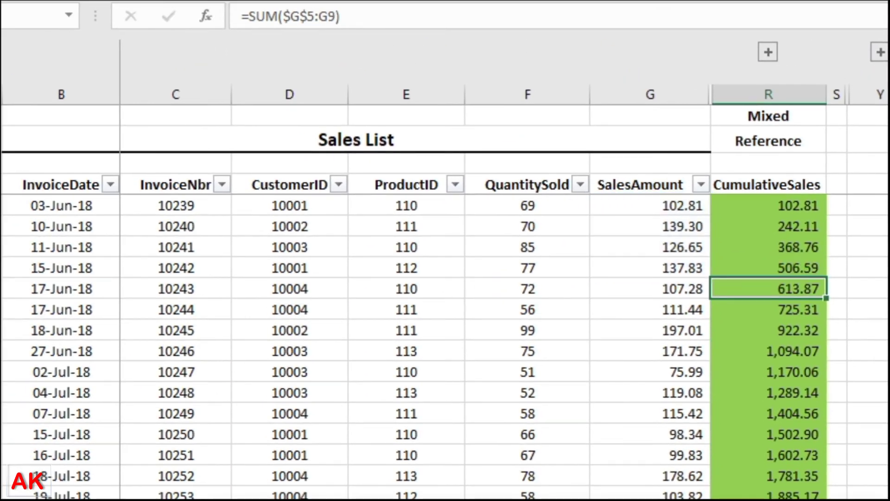